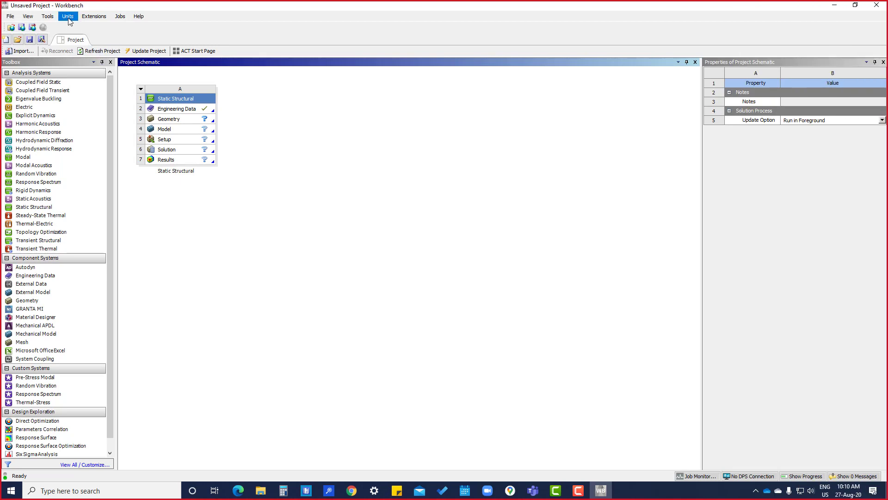
- Bring up Units > Unit Systems and widen the window to show the Metric system's units
{"action": "left_click", "coordinate": [69, 19]}
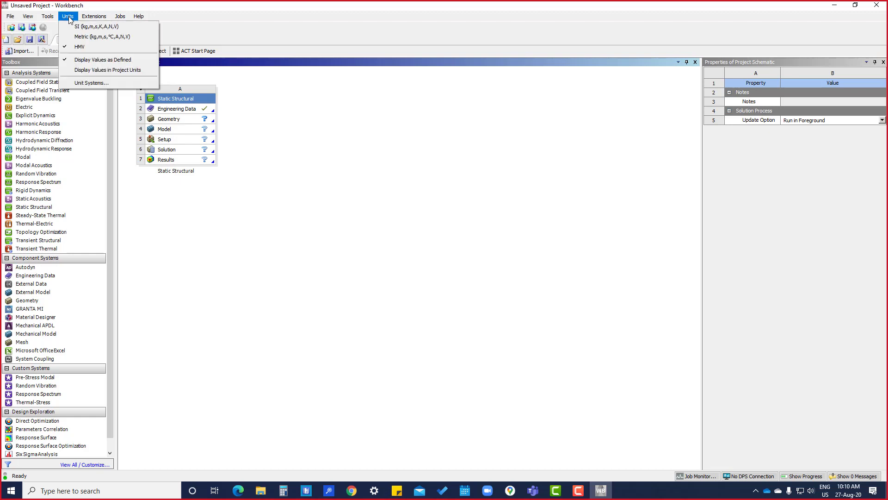
{"action": "left_click", "coordinate": [86, 84]}
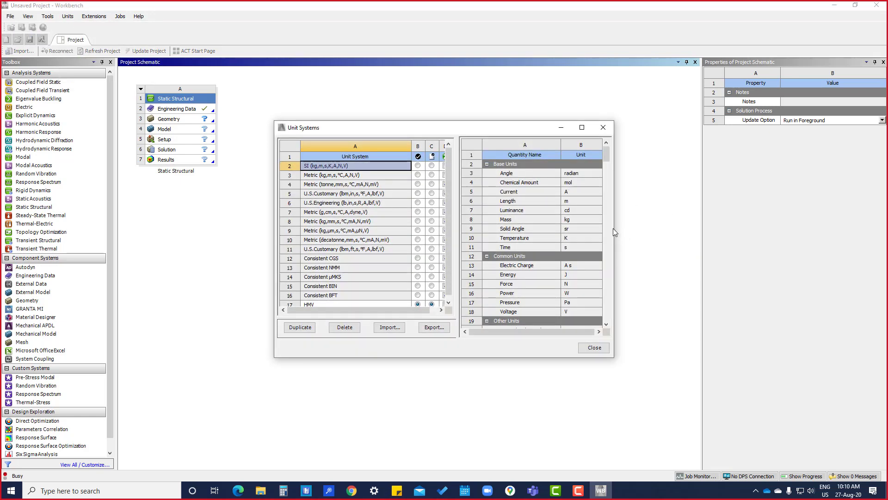
{"action": "left_click_drag", "start_coordinate": [613, 228], "coordinate": [775, 227]}
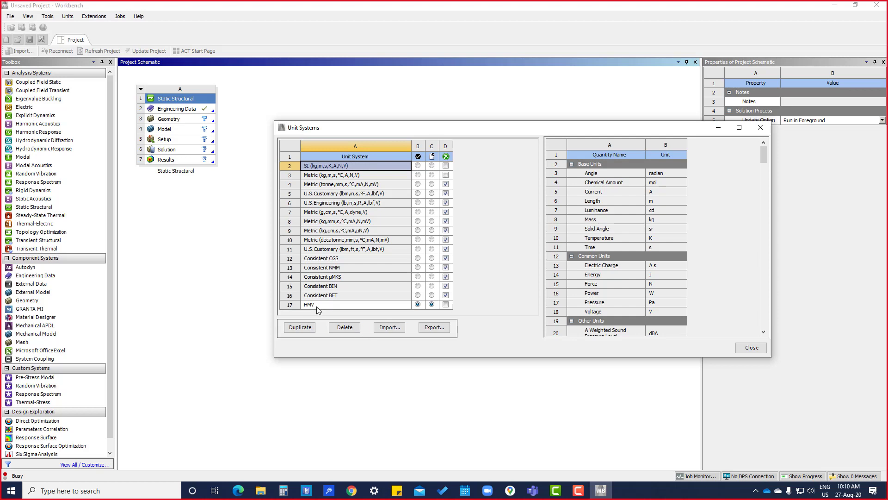
- Duplicate the Metric (kg,m,s,°C,A,N,V) system and select the new row 18 Custom Unit System
{"action": "left_click", "coordinate": [327, 175]}
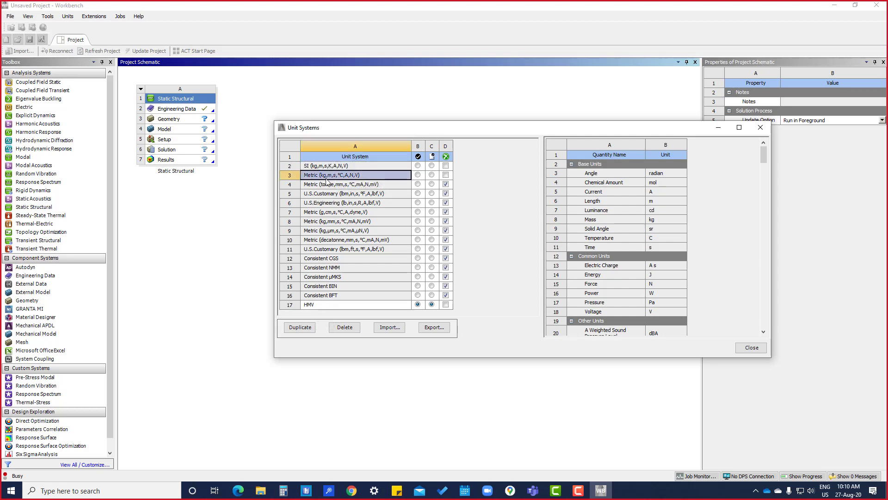
{"action": "left_click", "coordinate": [299, 328]}
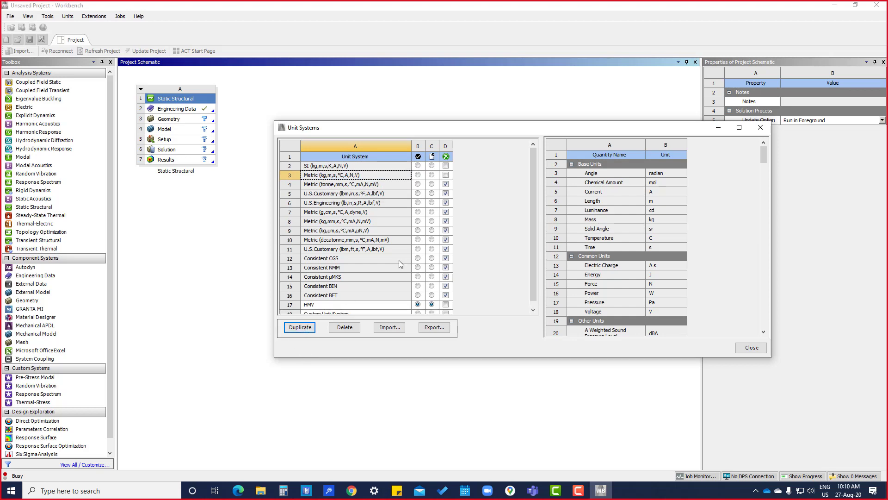
{"action": "left_click", "coordinate": [338, 309]}
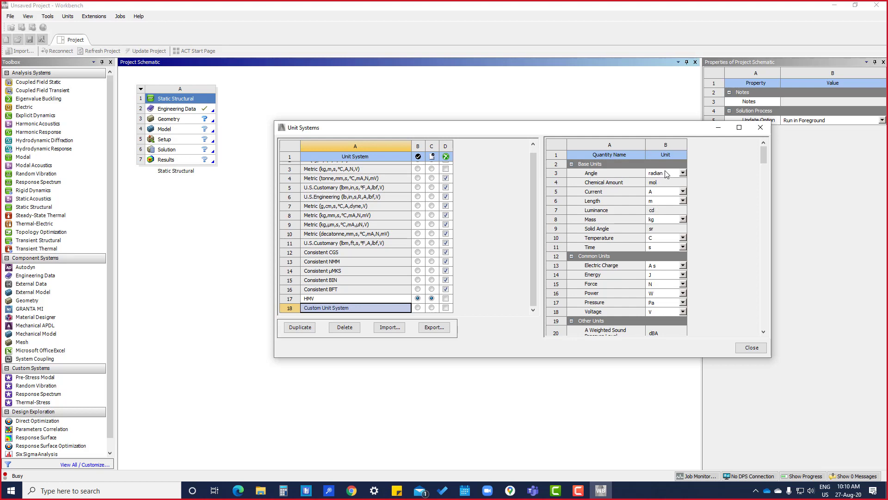
- Set the Custom Unit System's Angle to degree, Length to mm and Pressure to MPa
{"action": "left_click", "coordinate": [683, 174]}
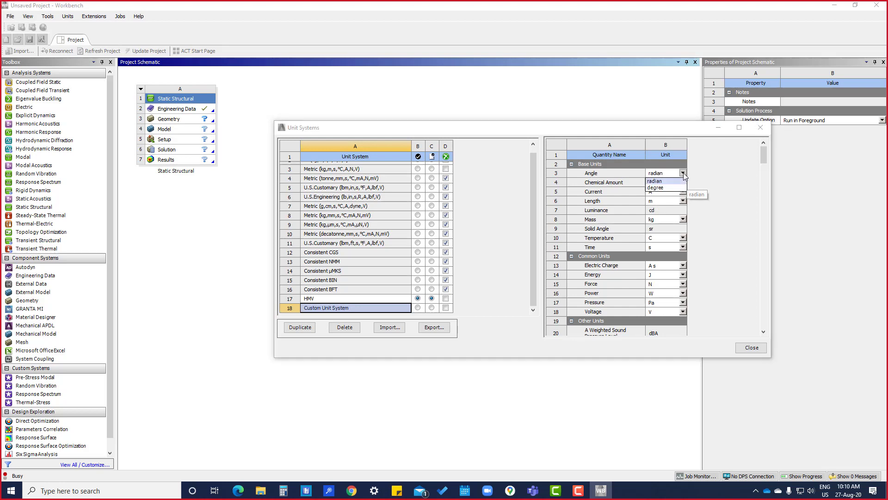
{"action": "left_click", "coordinate": [655, 188]}
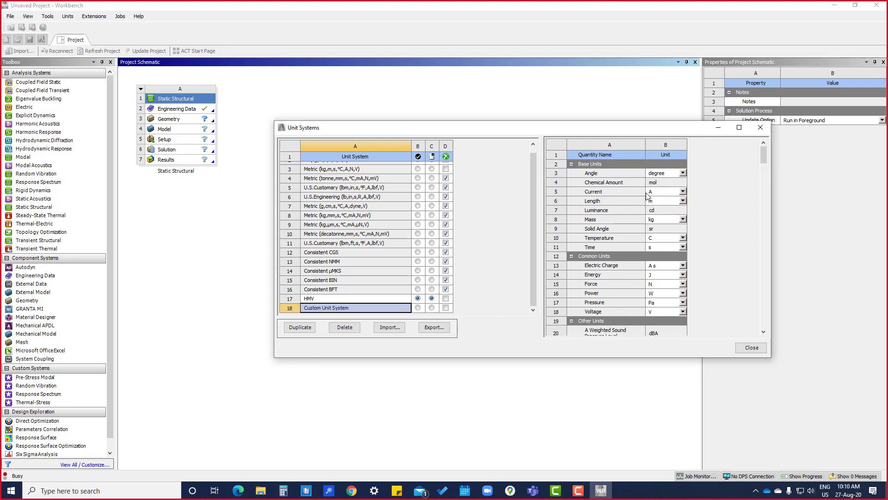
{"action": "left_click", "coordinate": [670, 201]}
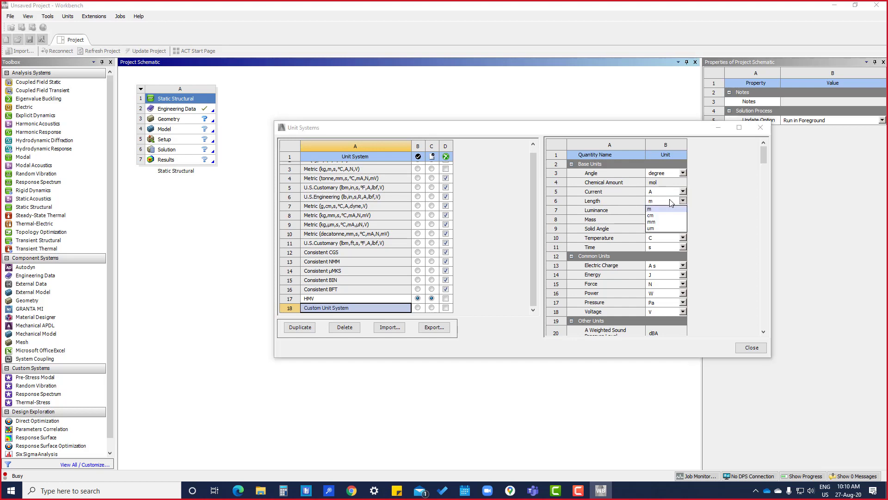
{"action": "left_click", "coordinate": [658, 222]}
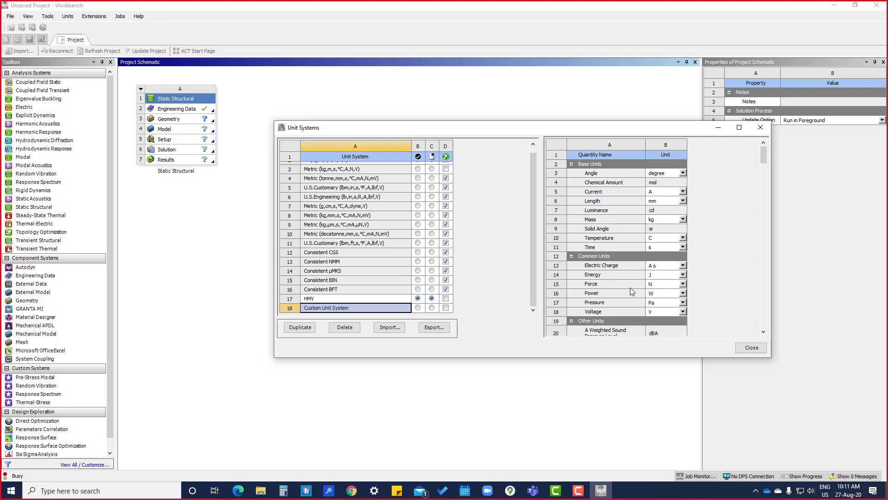
{"action": "scroll", "coordinate": [634, 300], "scroll_direction": "down", "scroll_amount": 1}
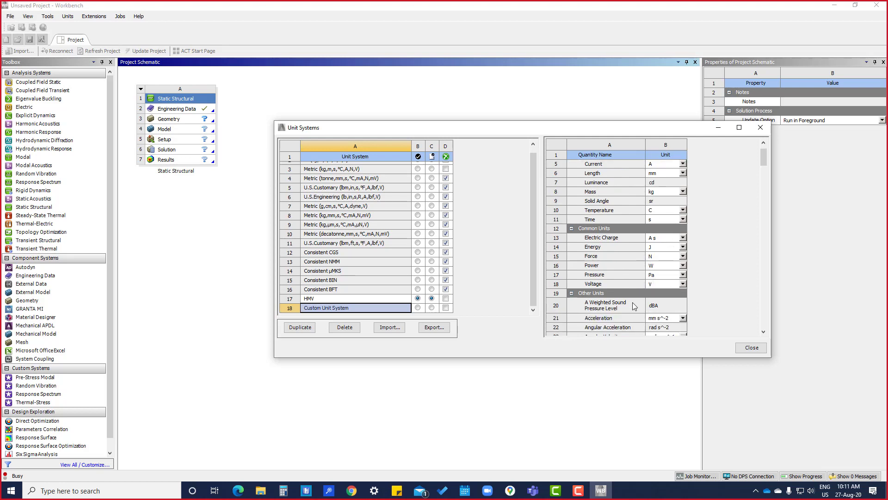
{"action": "left_click", "coordinate": [684, 275]}
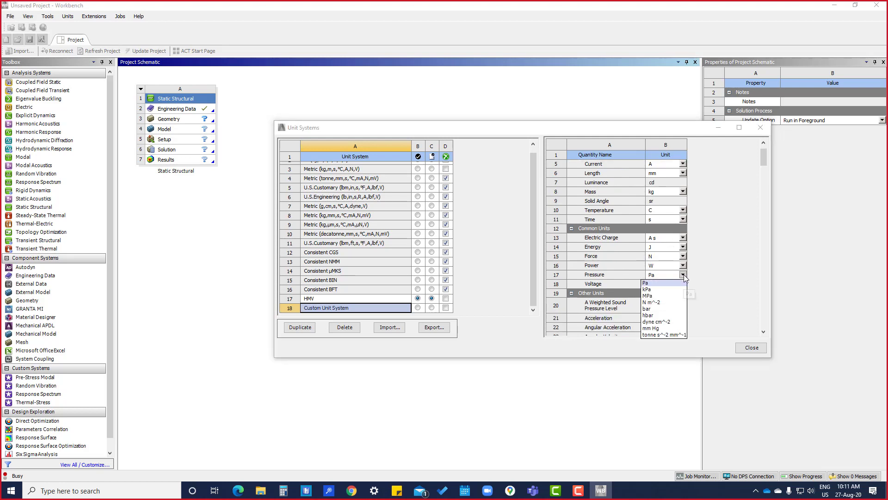
{"action": "left_click", "coordinate": [656, 283]}
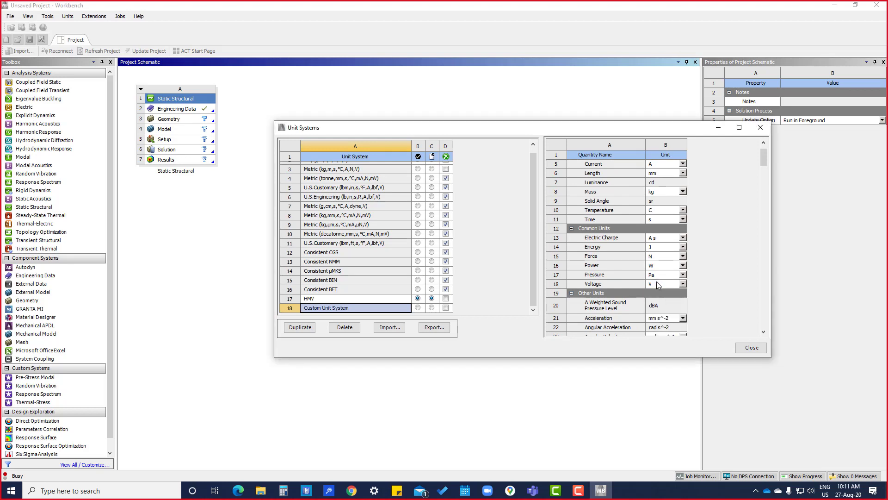
{"action": "left_click", "coordinate": [662, 277]}
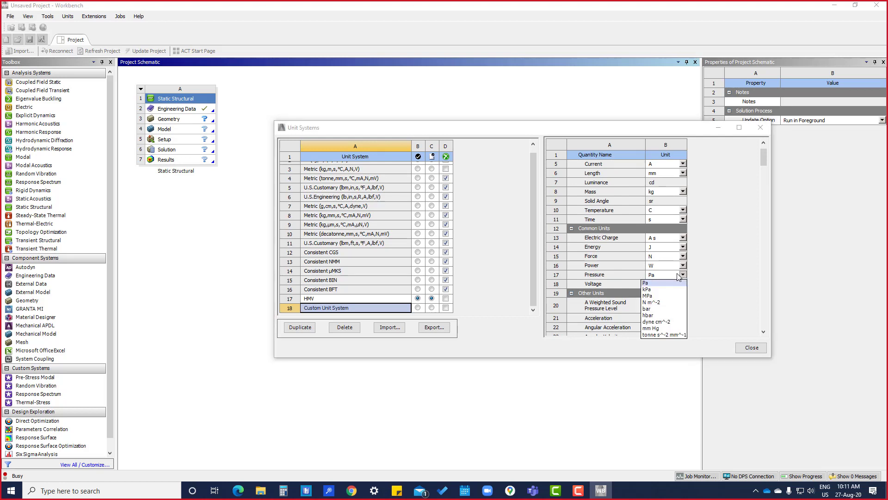
{"action": "left_click", "coordinate": [654, 296]}
{"action": "scroll", "coordinate": [654, 283], "scroll_direction": "down", "scroll_amount": 2}
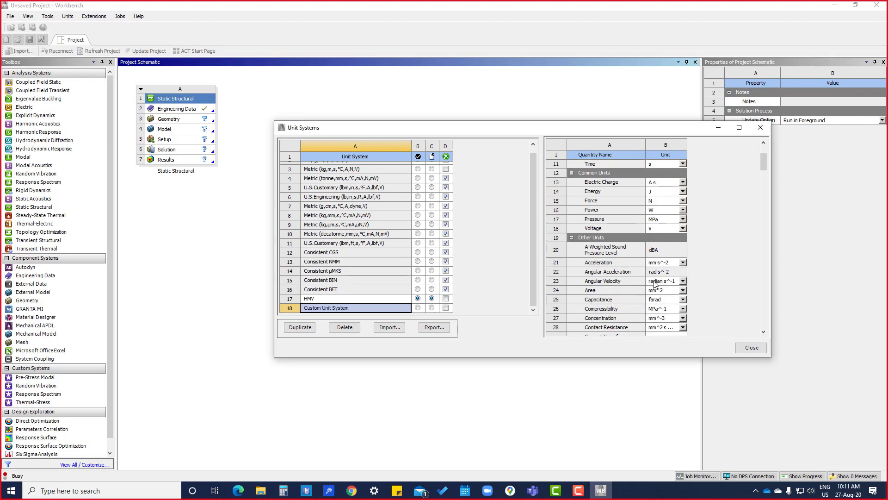
{"action": "scroll", "coordinate": [654, 283], "scroll_direction": "down", "scroll_amount": 1}
{"action": "scroll", "coordinate": [654, 284], "scroll_direction": "down", "scroll_amount": 4}
{"action": "scroll", "coordinate": [654, 283], "scroll_direction": "down", "scroll_amount": 4}
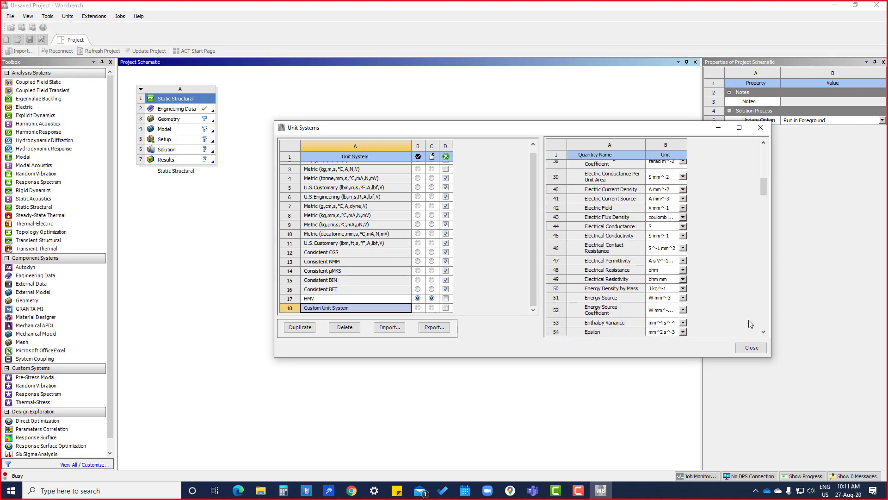
- Close the Unit Systems window and show the Units menu options
{"action": "left_click", "coordinate": [752, 348]}
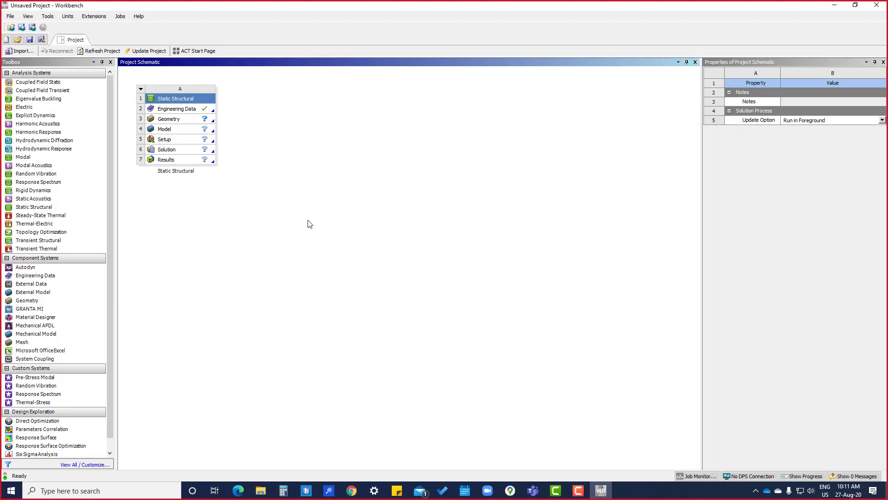
{"action": "left_click", "coordinate": [67, 19]}
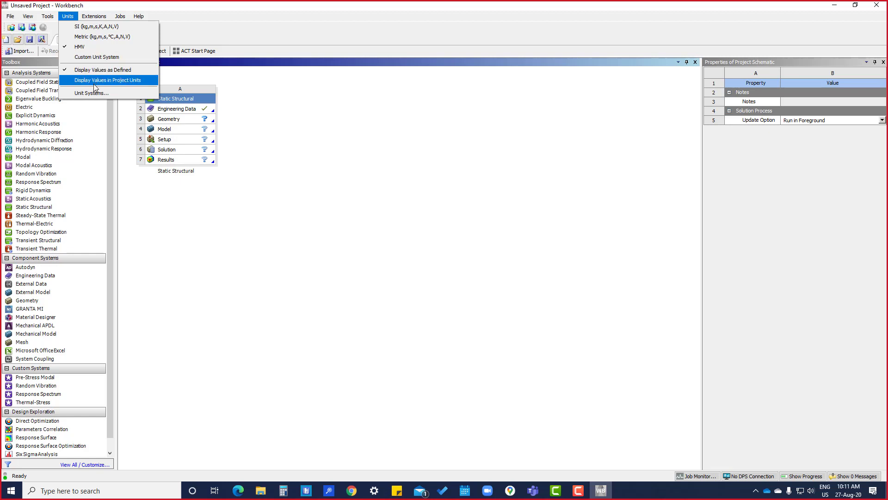
- Reopen Unit Systems, select the Custom Unit System and rename it 'Custom 1'
{"action": "left_click", "coordinate": [92, 93]}
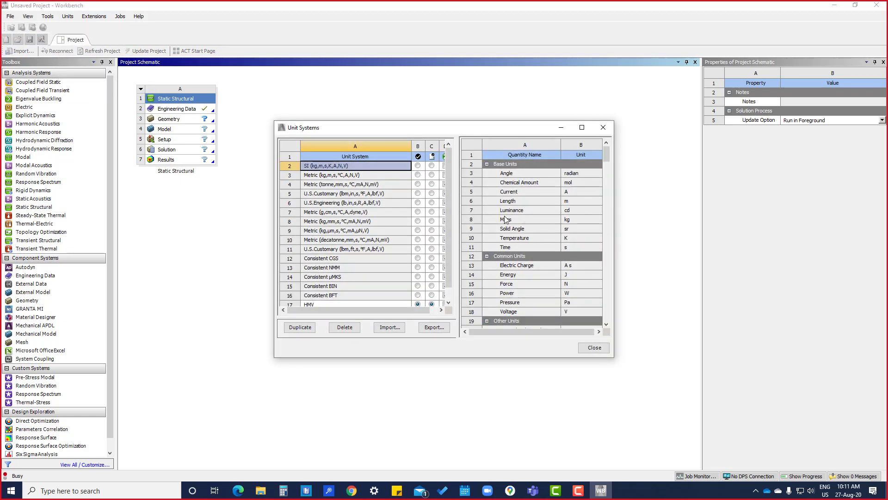
{"action": "left_click_drag", "start_coordinate": [414, 311], "coordinate": [451, 314]}
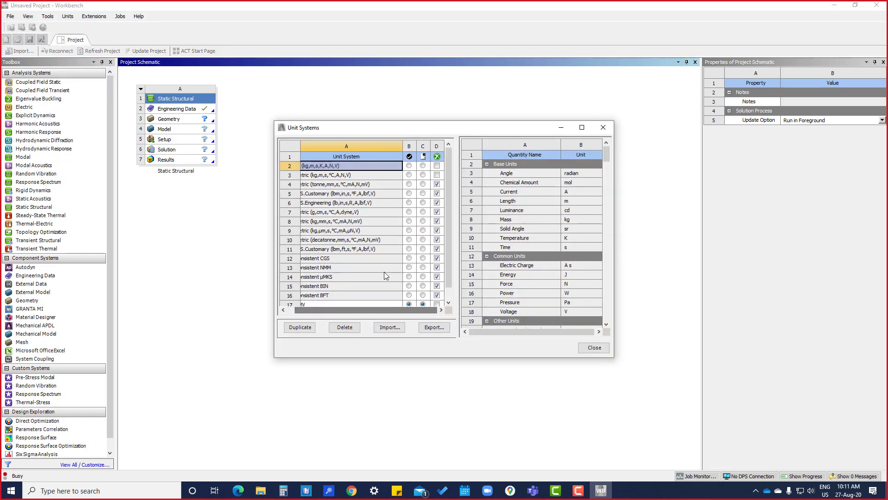
{"action": "left_click_drag", "start_coordinate": [382, 310], "coordinate": [338, 309]}
{"action": "scroll", "coordinate": [332, 275], "scroll_direction": "down", "scroll_amount": 1}
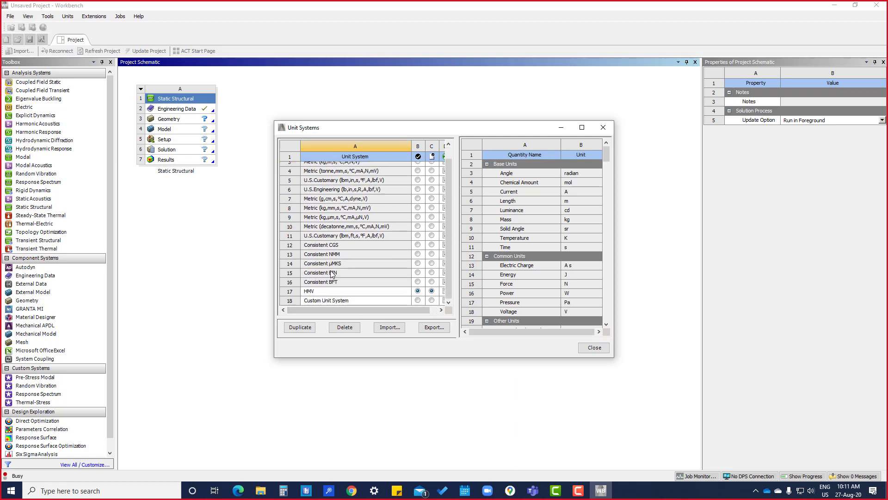
{"action": "left_click", "coordinate": [333, 300]}
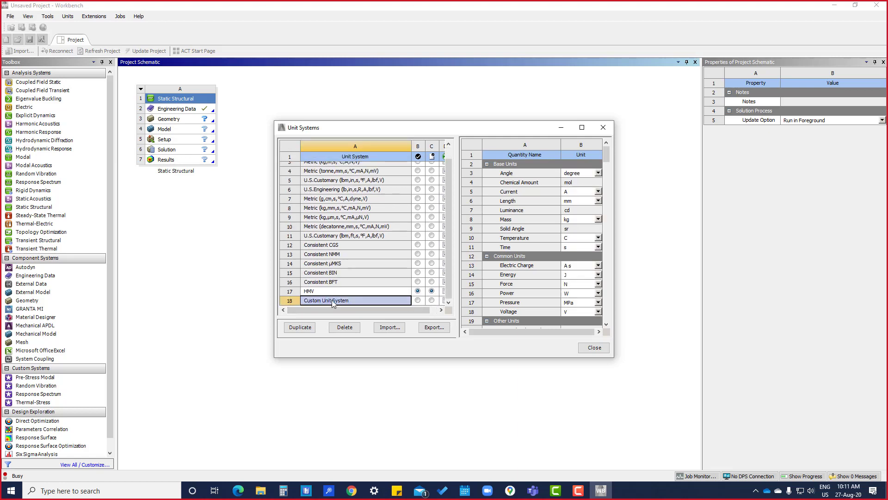
{"action": "left_click", "coordinate": [333, 301]}
{"action": "left_click", "coordinate": [350, 301]}
{"action": "key", "text": "Return"}
{"action": "left_click", "coordinate": [350, 300]}
{"action": "left_click_drag", "start_coordinate": [351, 300], "coordinate": [312, 297]}
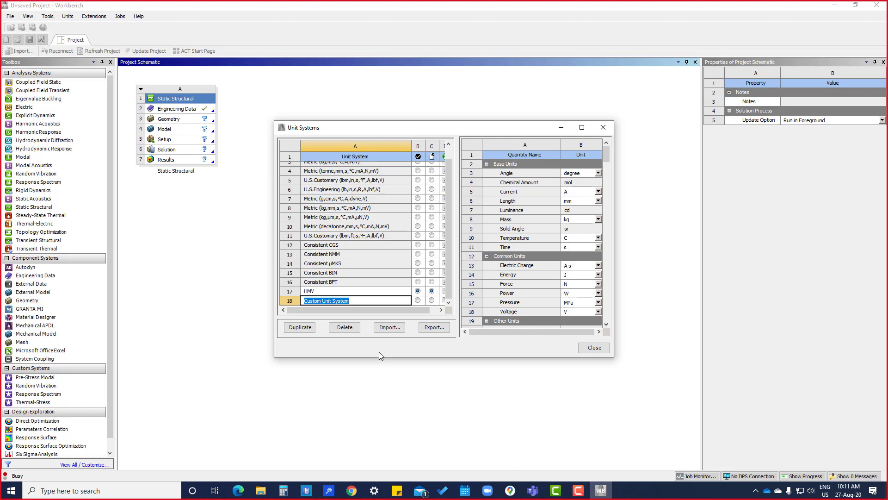
{"action": "type", "text": "Custom "}
{"action": "type", "text": "1"}
- Confirm the name 'Custom 1', widen the window, and make HMV active with MPa pressure
{"action": "left_click", "coordinate": [339, 291]}
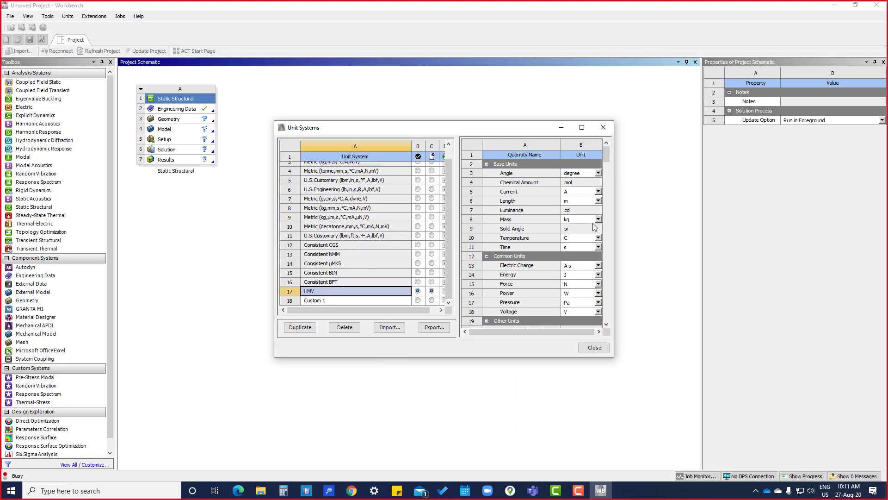
{"action": "left_click_drag", "start_coordinate": [614, 222], "coordinate": [693, 223]}
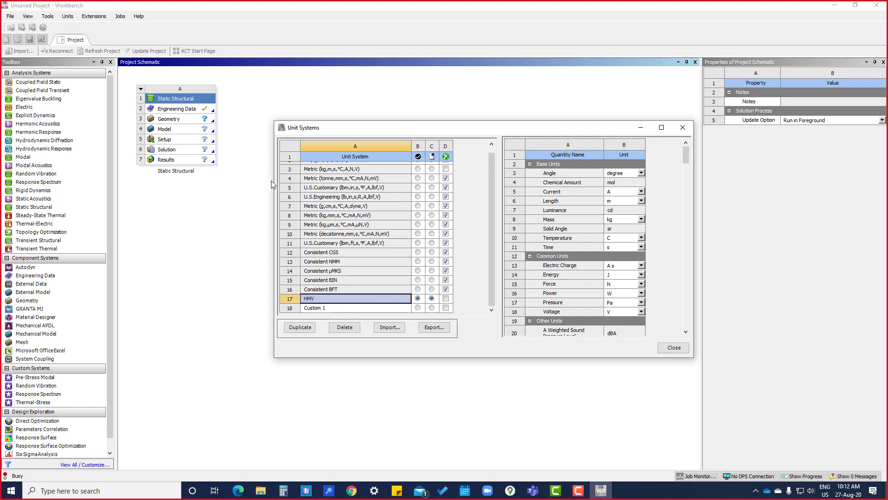
{"action": "left_click", "coordinate": [417, 299]}
{"action": "left_click", "coordinate": [641, 302]}
{"action": "left_click", "coordinate": [618, 324]}
- Close Unit Systems and check that the Units menu now lists Custom 1
{"action": "left_click", "coordinate": [677, 348]}
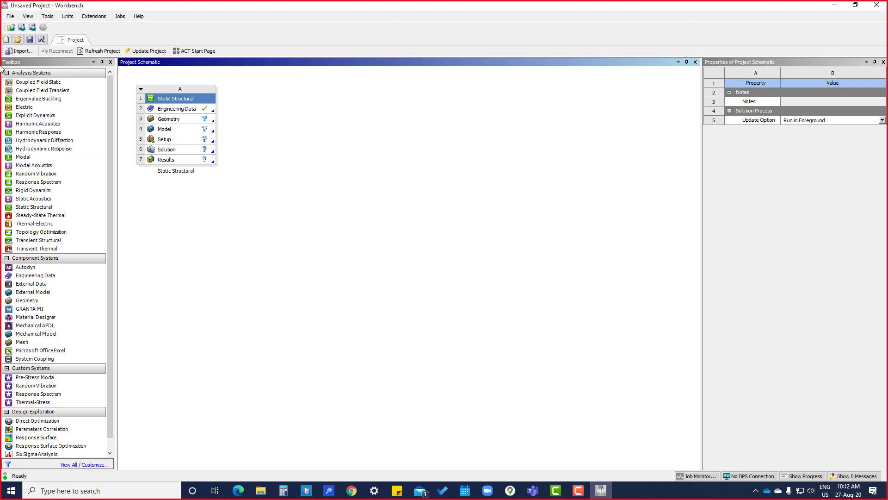
{"action": "left_click", "coordinate": [73, 16]}
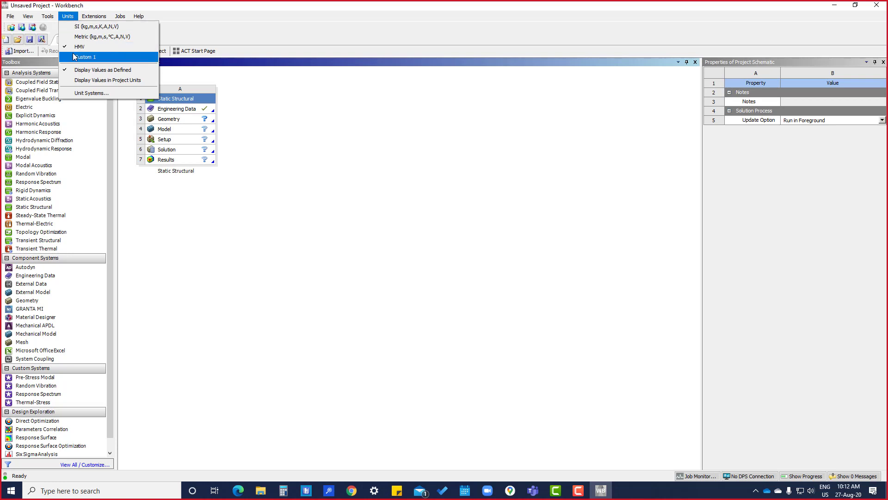